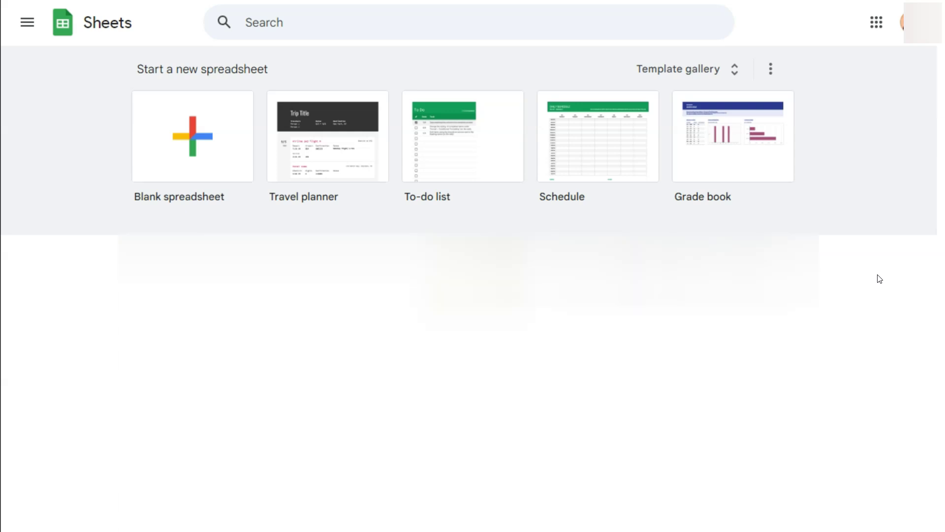
Start a new spreadsheet from the Travel planner template in the Personal section of the template gallery
left_click(853, 143)
left_click(714, 70)
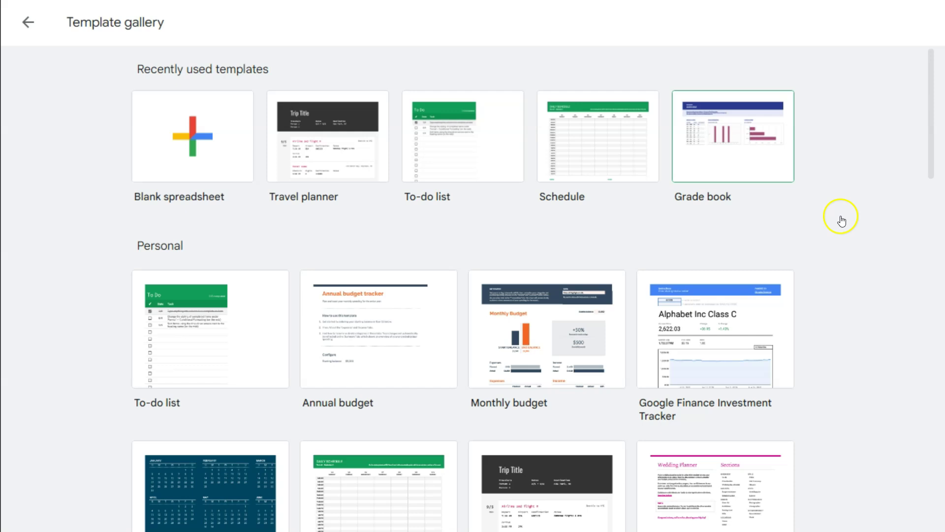
scroll(847, 215, "down", 2)
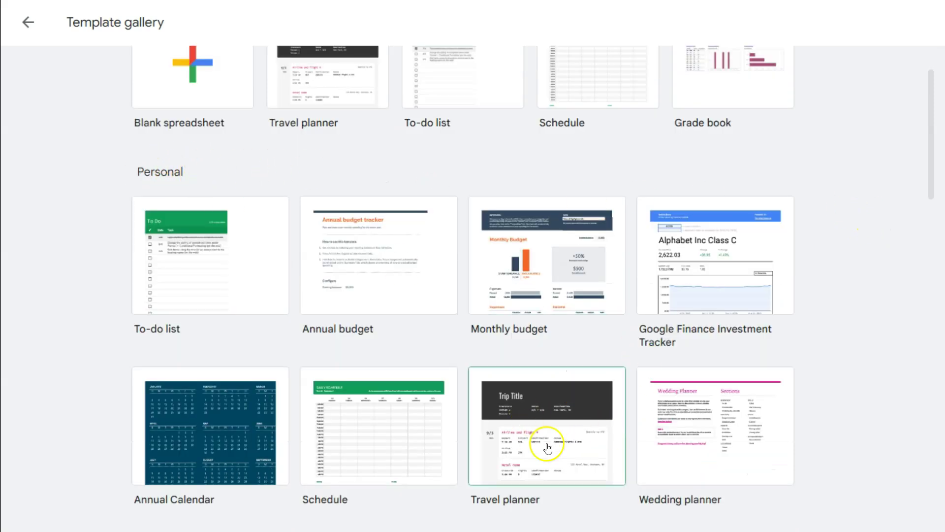
left_click(536, 425)
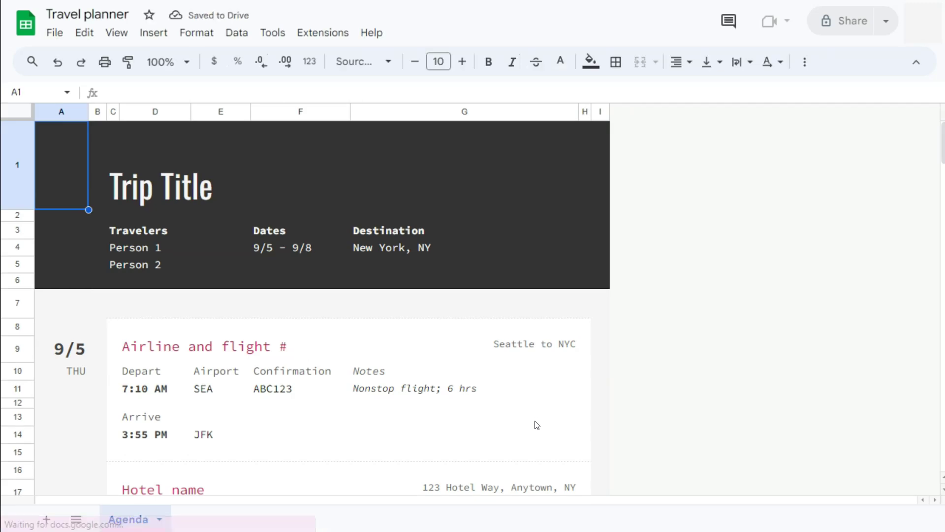
left_click(545, 413)
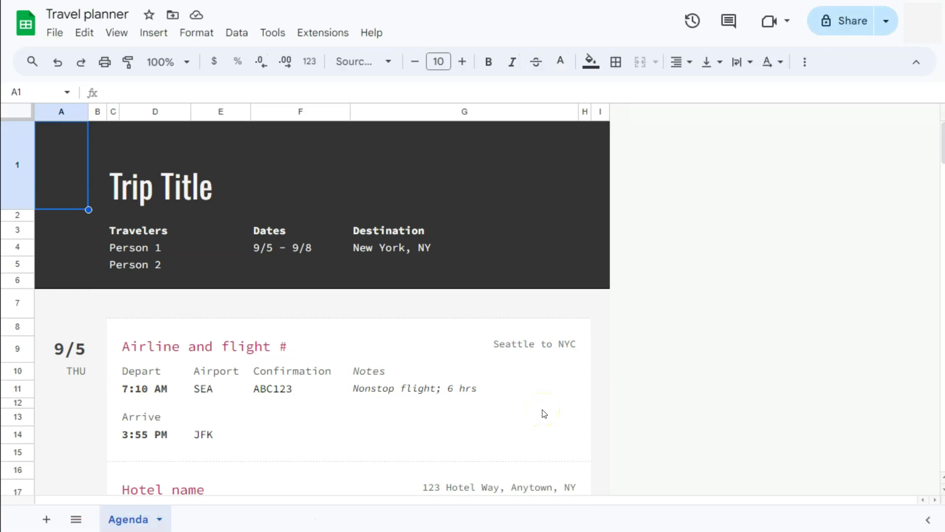
scroll(544, 413, "down", 5)
scroll(544, 413, "down", 10)
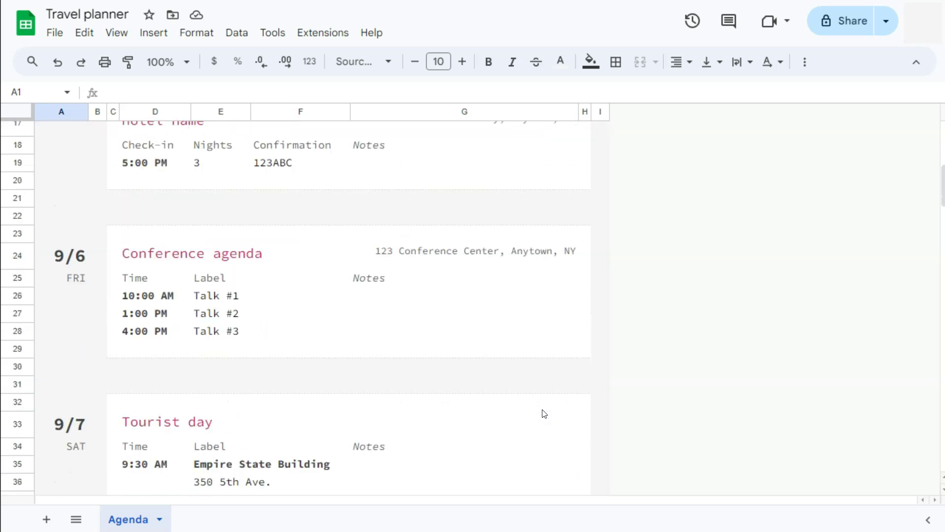
scroll(545, 413, "down", 3)
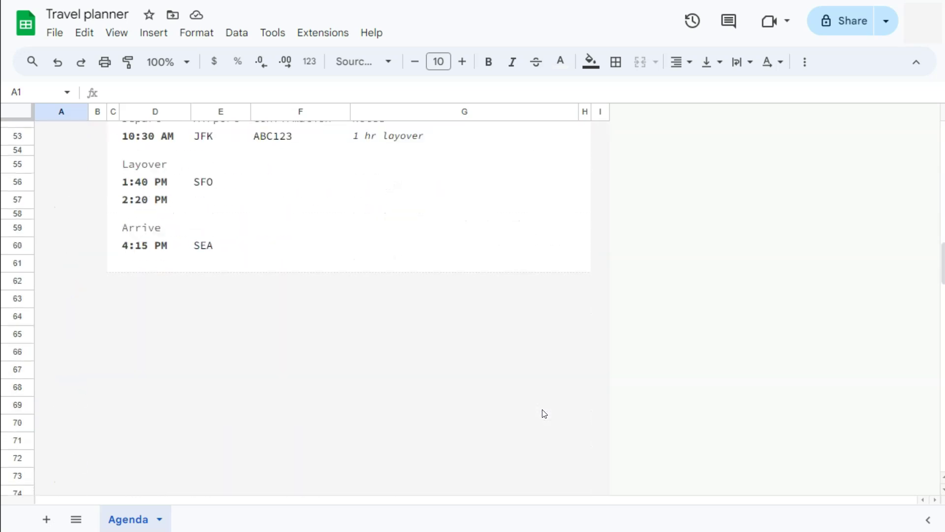
scroll(544, 413, "up", 15)
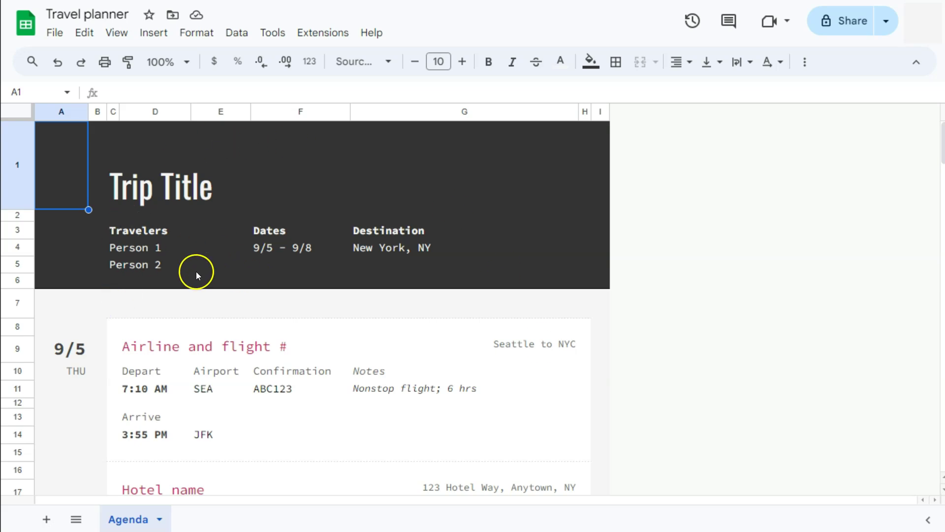
Go through the two traveler name fields, the trip dates field and the destination field
left_click(134, 251)
left_click(138, 260)
left_click(273, 246)
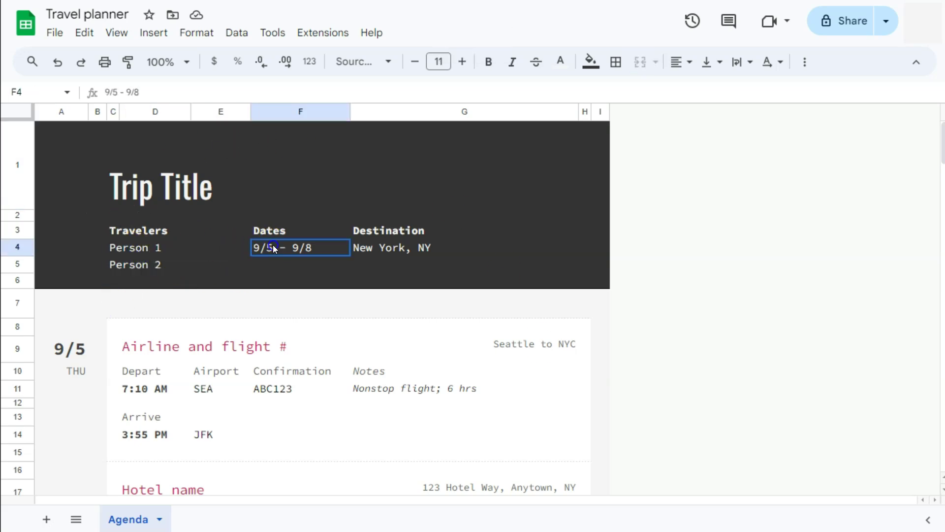
left_click(394, 245)
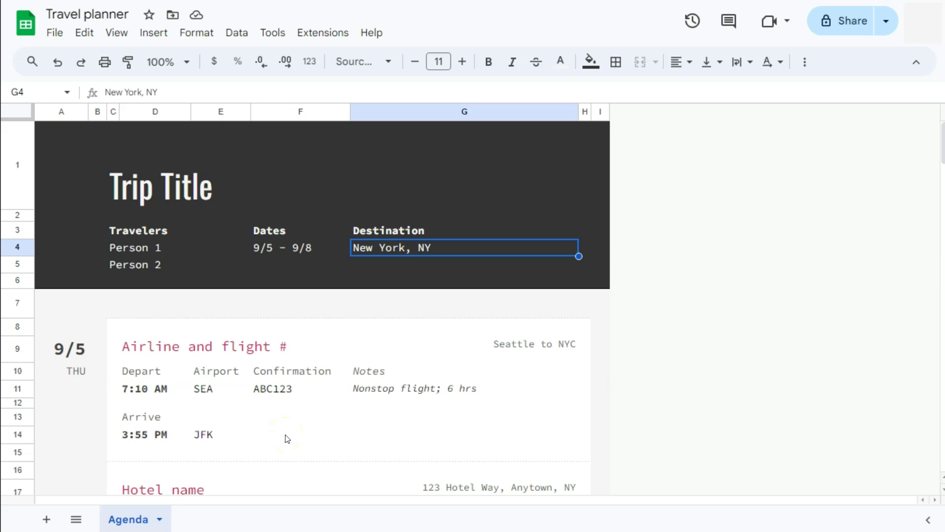
Check the first activity heading and each day's date down the itinerary, then return to the top
left_click(188, 346)
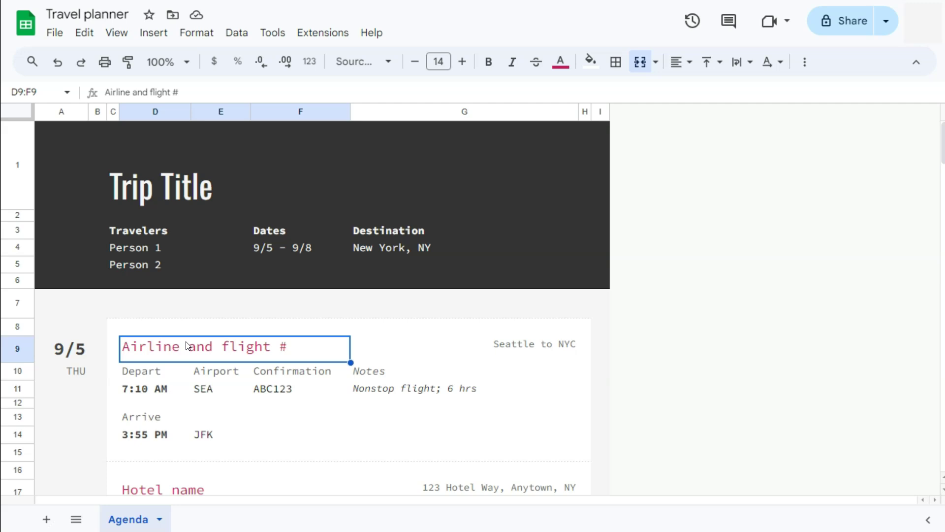
left_click(66, 350)
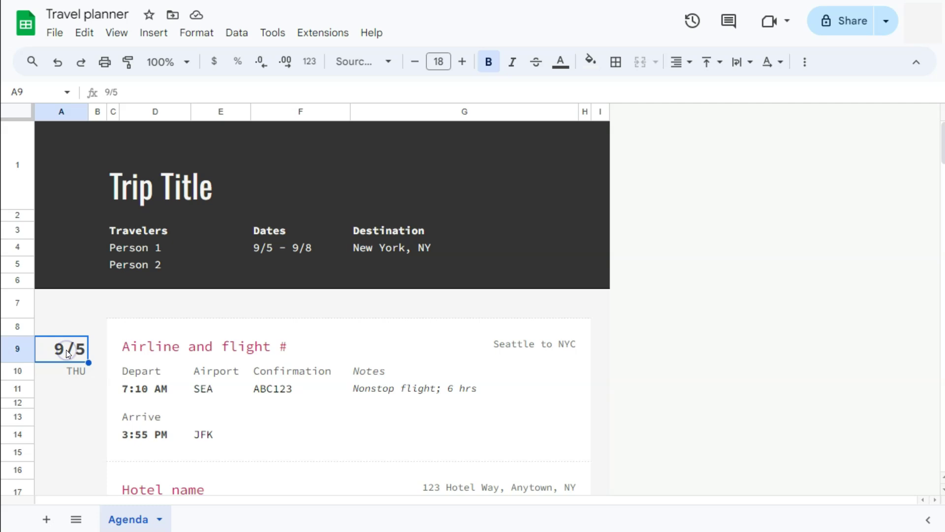
key("ctrl+Down")
key("ctrl+Down")
key("ctrl+Down")
scroll(316, 394, "up", 10)
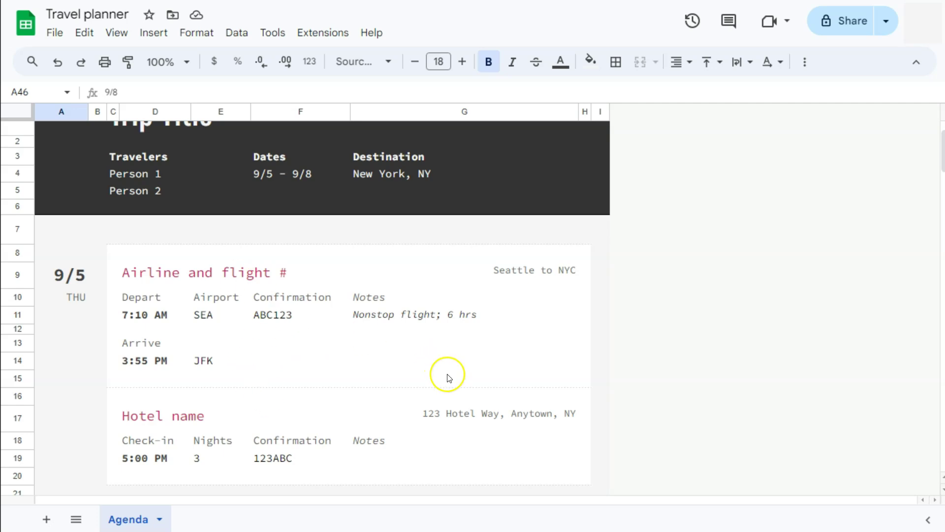
scroll(449, 377, "up", 3)
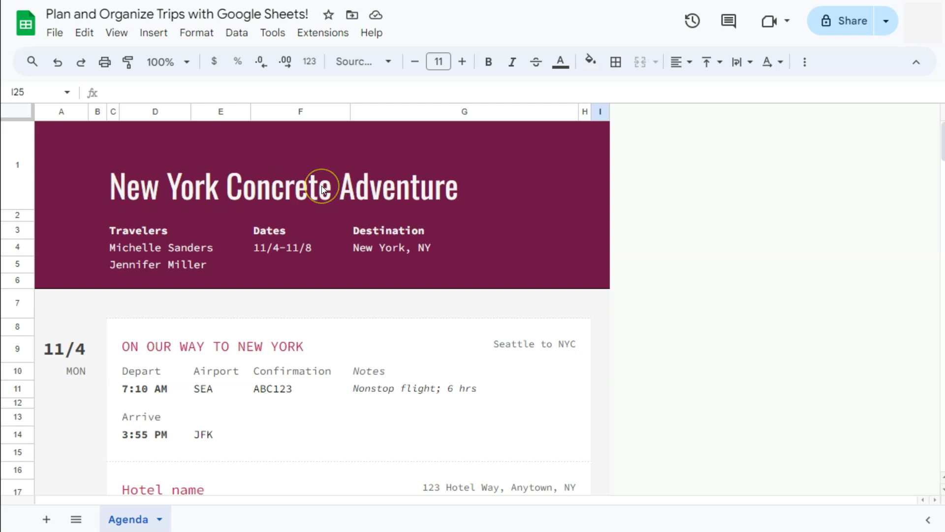
left_click(134, 244)
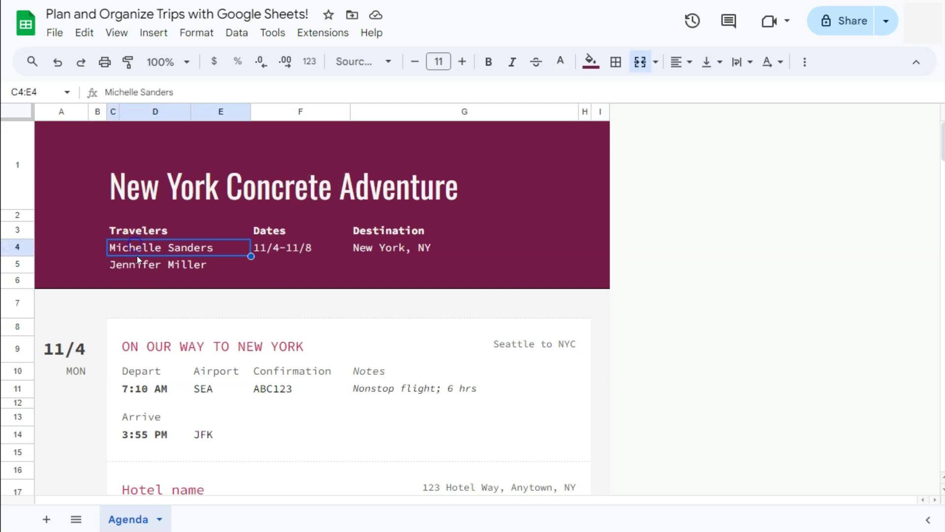
left_click(138, 258)
left_click(139, 245)
left_click(140, 271)
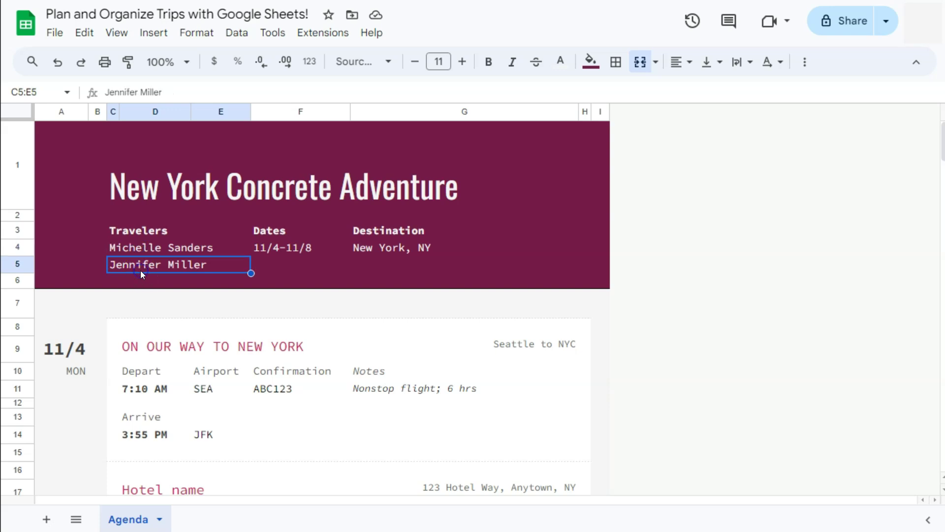
left_click(284, 248)
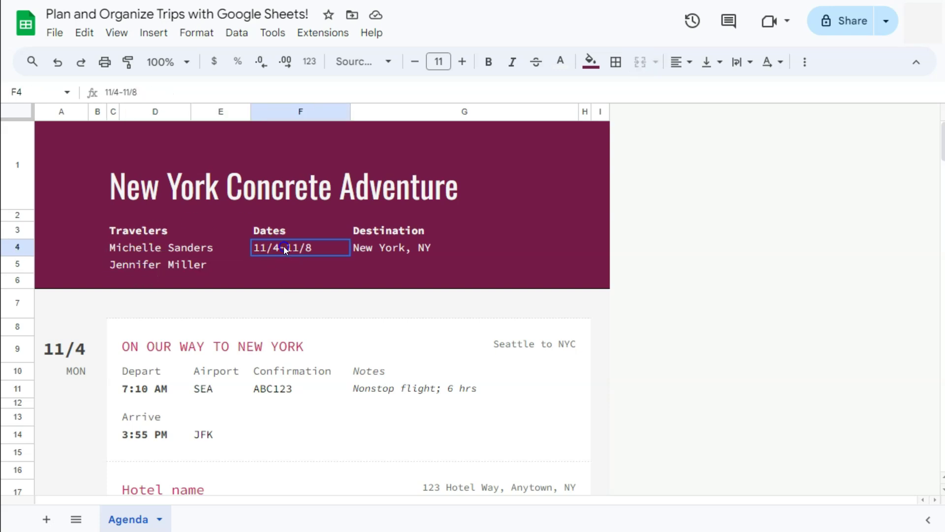
left_click(388, 246)
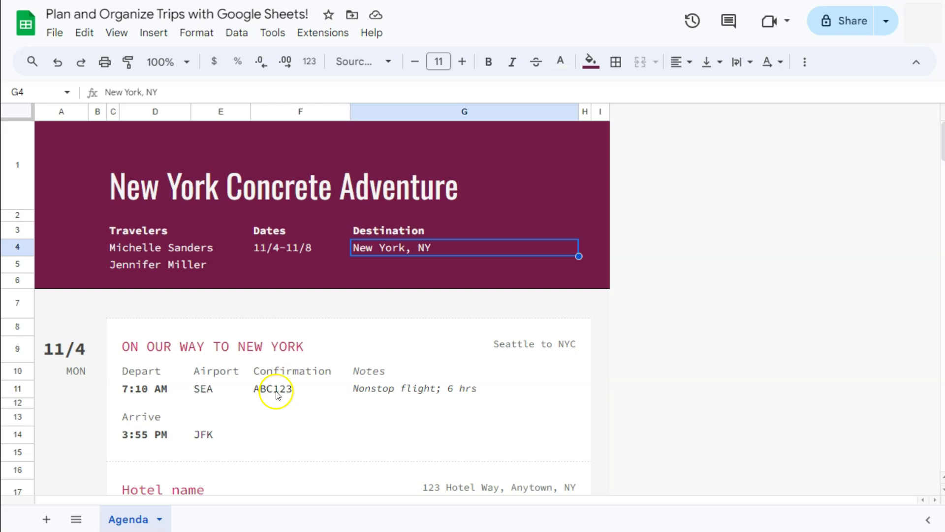
scroll(274, 393, "down", 2)
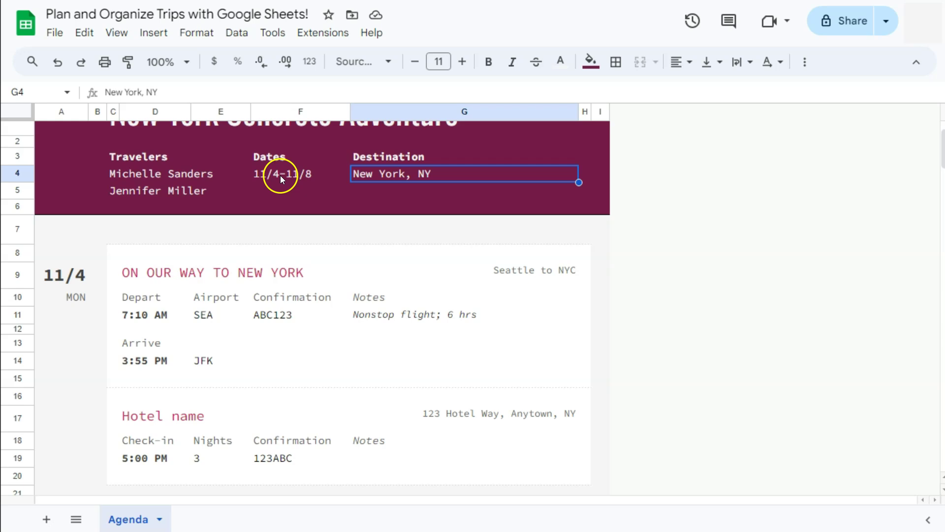
scroll(289, 348, "down", 10)
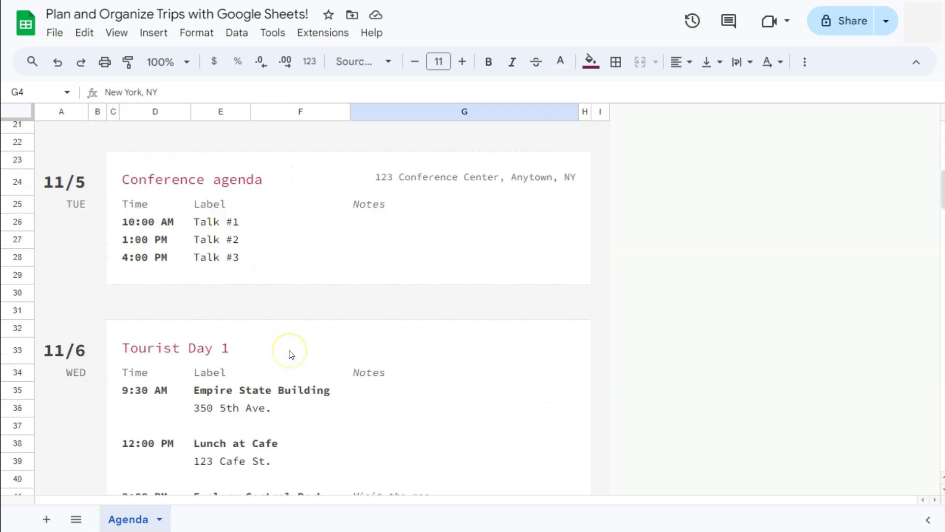
scroll(291, 354, "down", 3)
scroll(291, 355, "up", 5)
scroll(291, 354, "up", 5)
left_click(284, 345)
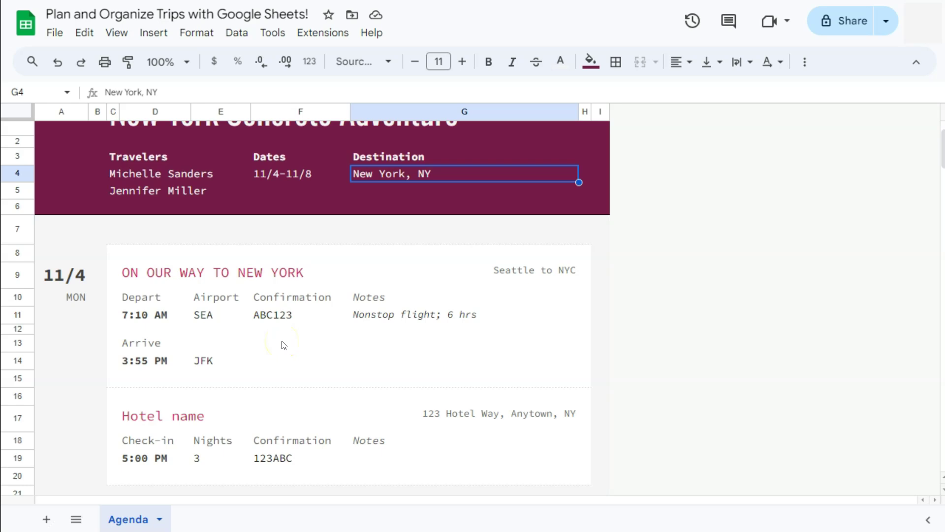
left_click(274, 334)
scroll(290, 325, "down", 2)
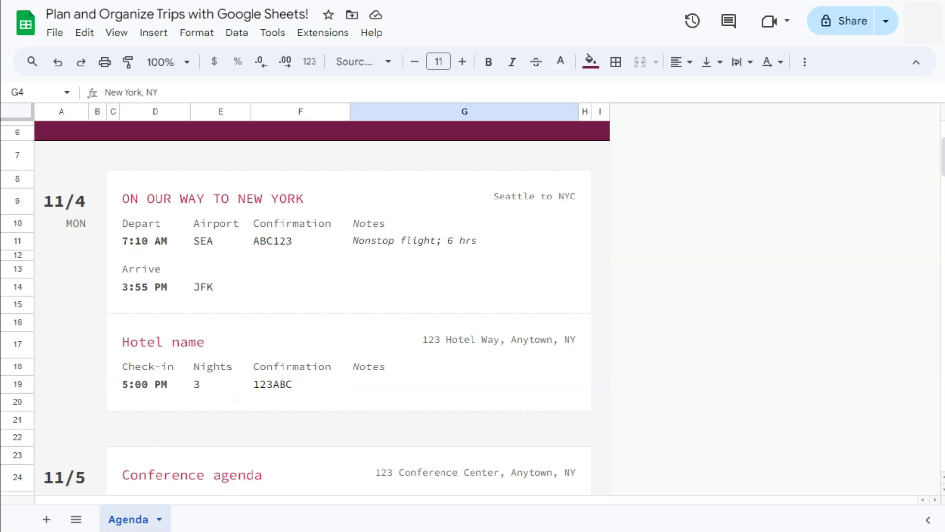
scroll(420, 358, "down", 7)
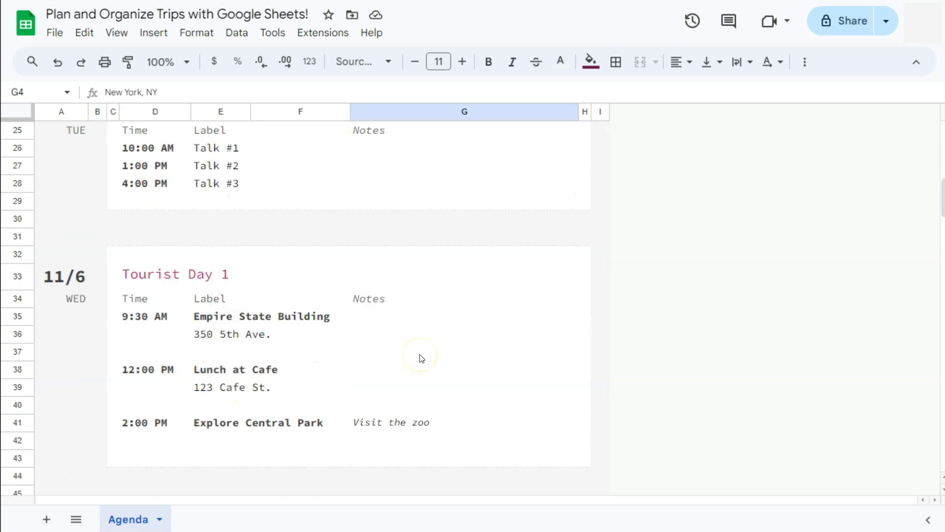
scroll(420, 358, "up", 3)
scroll(420, 358, "up", 2)
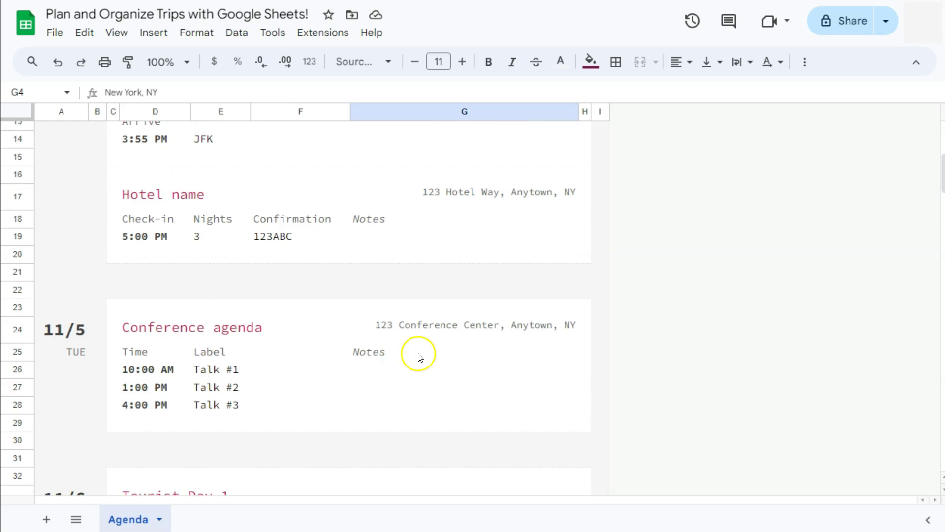
scroll(421, 358, "up", 4)
scroll(420, 358, "up", 2)
scroll(420, 358, "down", 3)
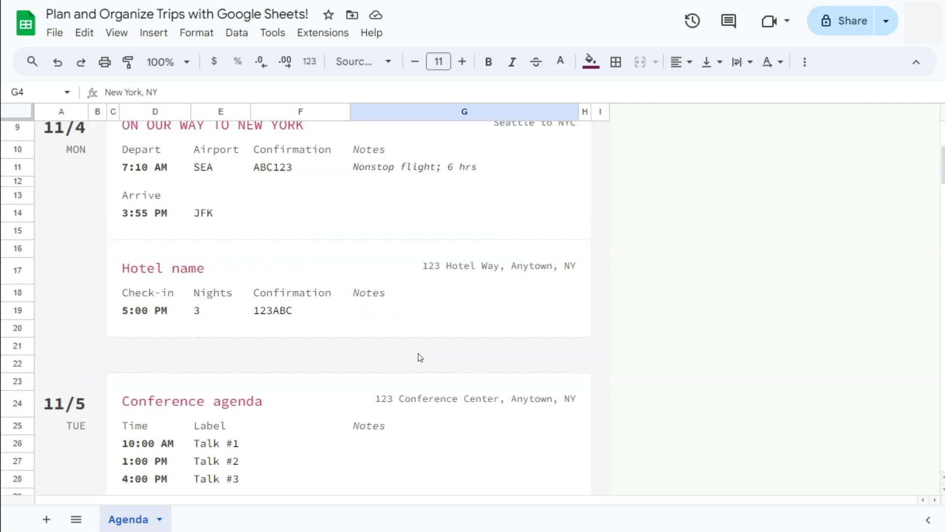
scroll(420, 358, "down", 3)
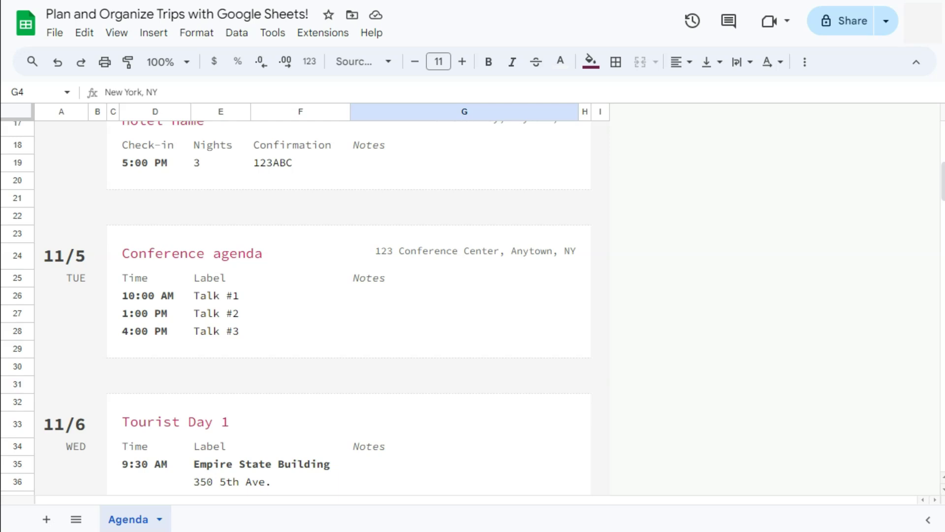
scroll(283, 318, "down", 5)
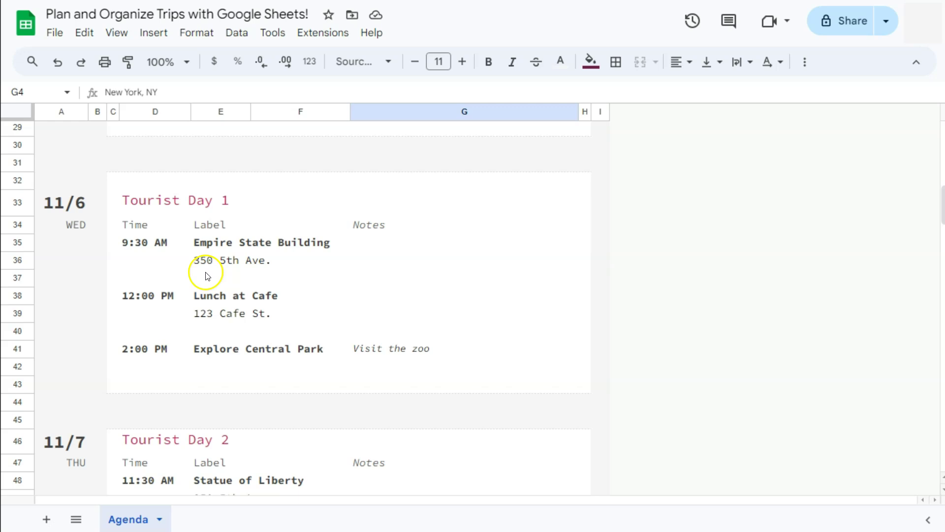
scroll(212, 330, "down", 2)
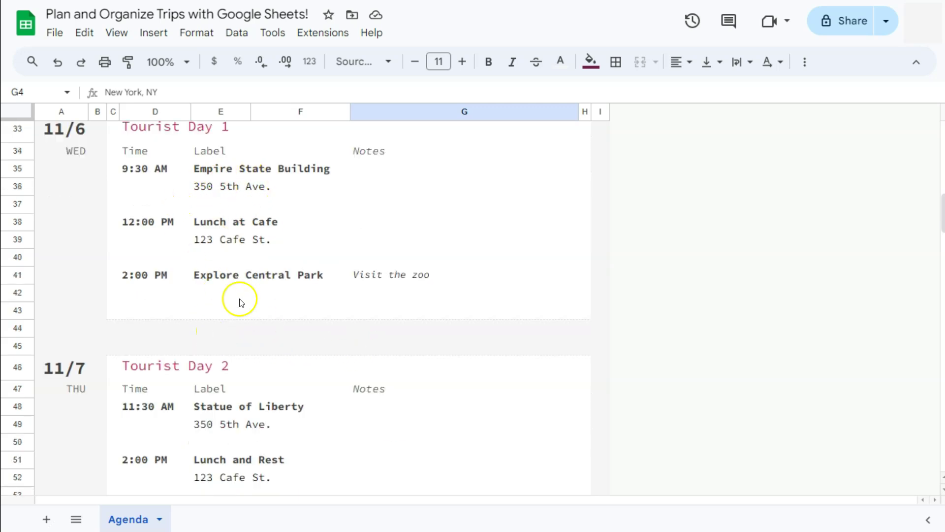
scroll(346, 386, "down", 2)
scroll(346, 386, "up", 4)
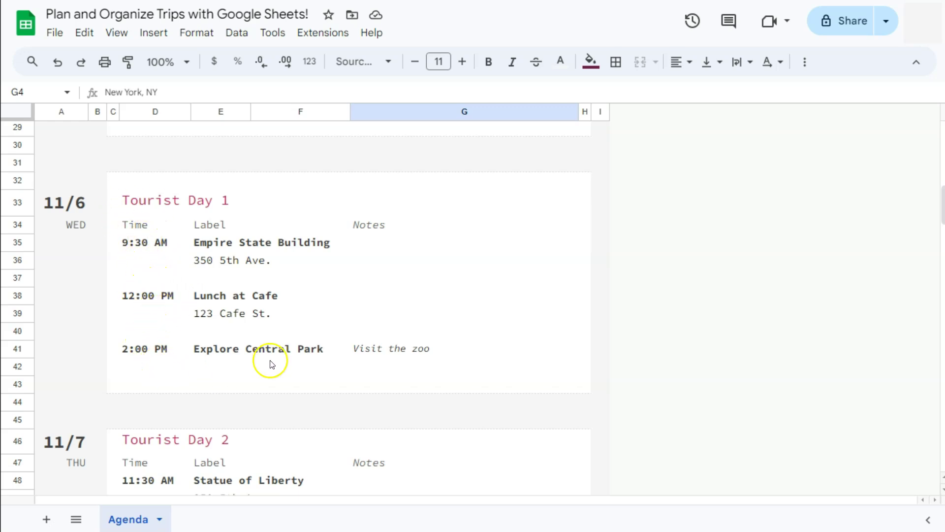
scroll(296, 349, "down", 3)
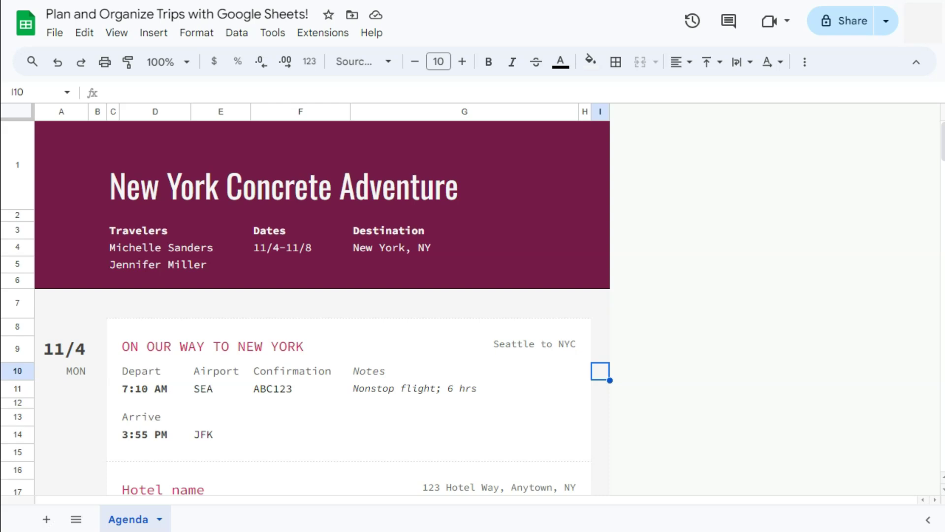
left_click(601, 379)
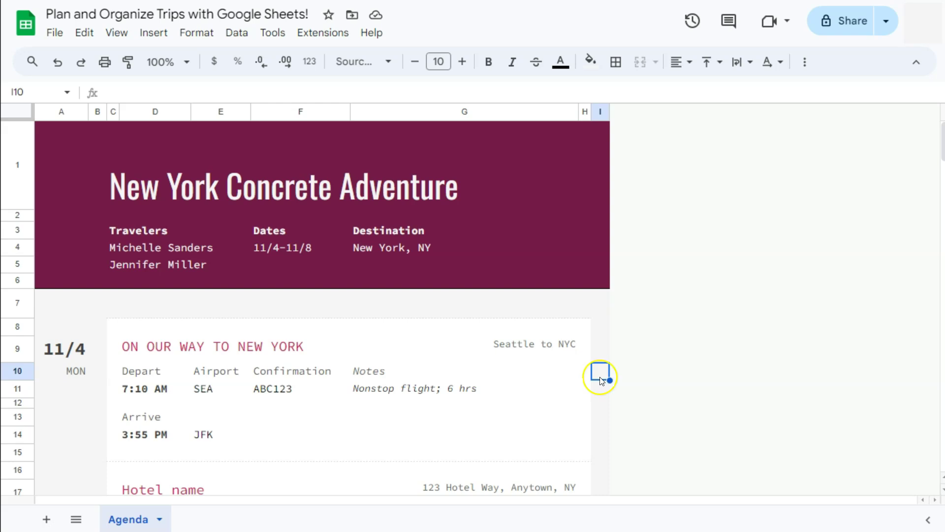